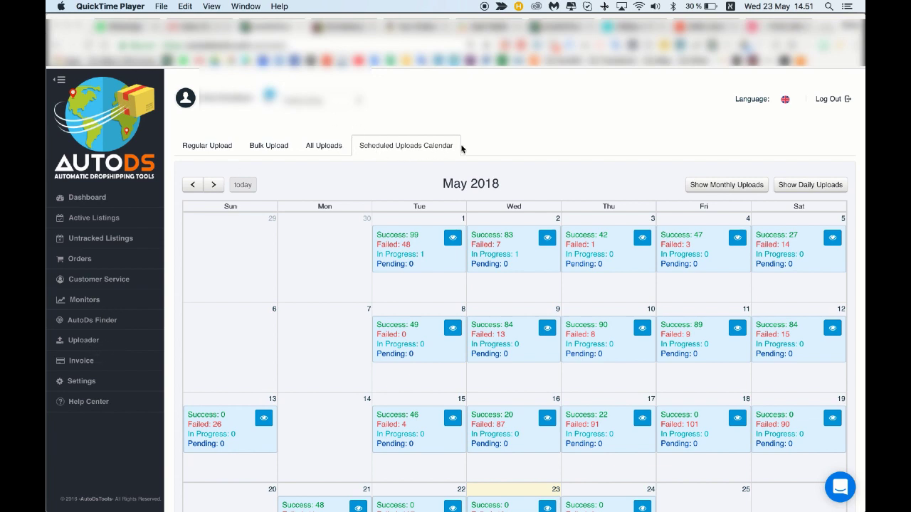
Step: Reload the monthly uploads calendar, switch to the daily view, then return to the month view
scroll(461, 148, "down", 3)
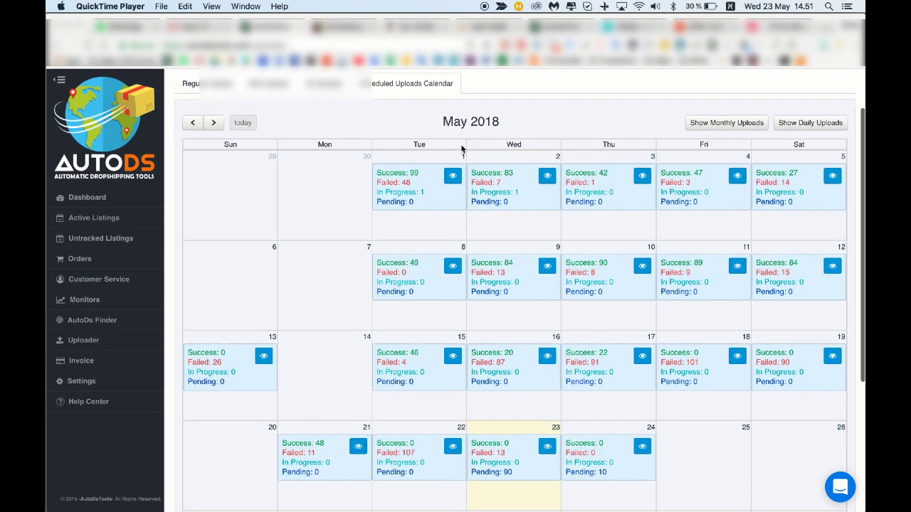
scroll(461, 148, "up", 1)
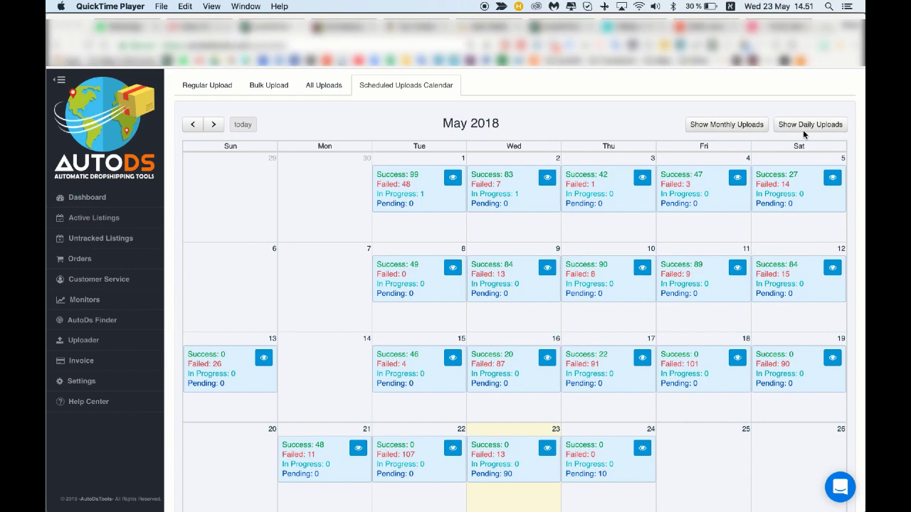
left_click(728, 128)
left_click(727, 128)
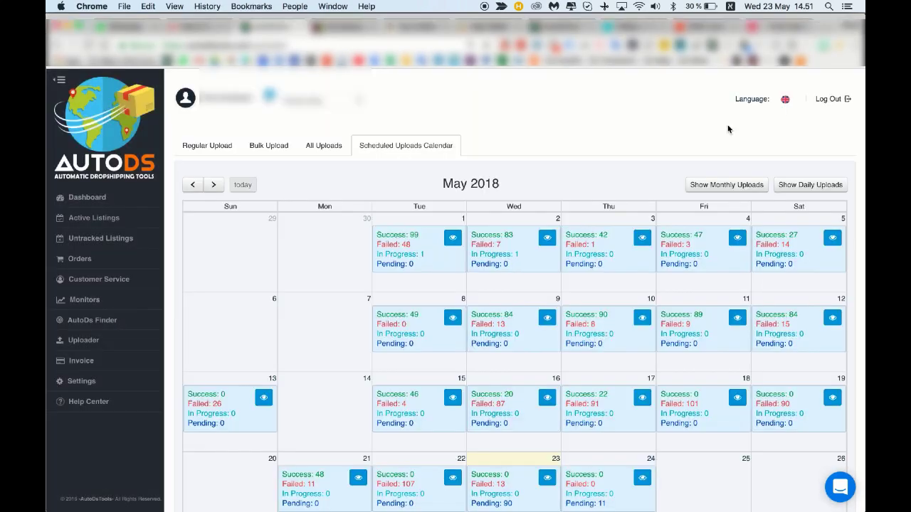
left_click(810, 186)
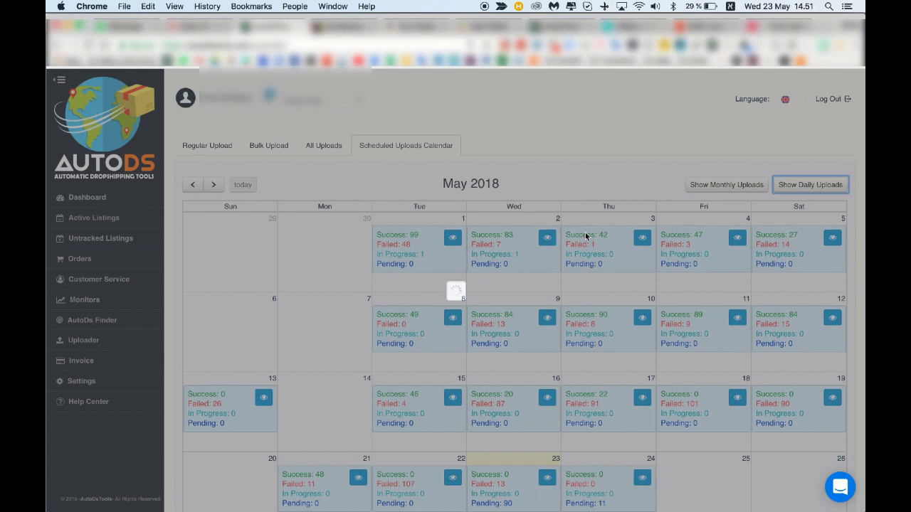
scroll(473, 286, "down", 10)
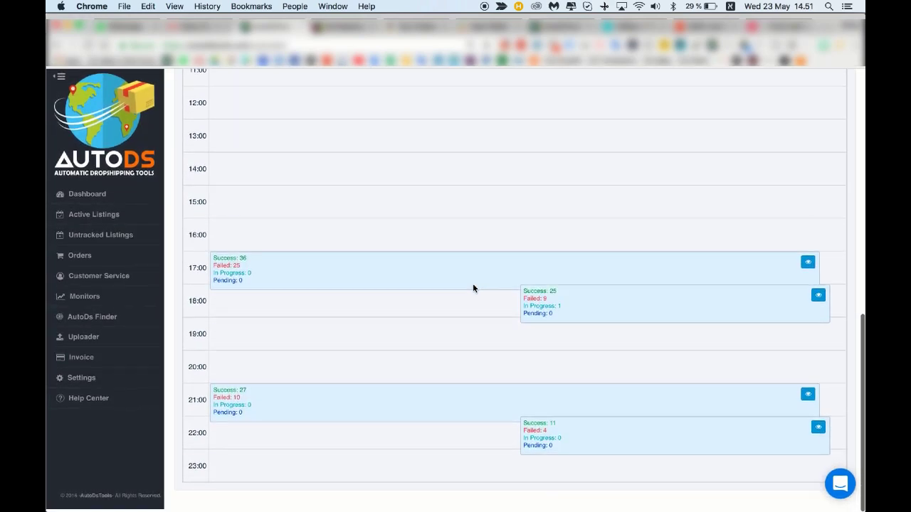
scroll(473, 288, "up", 10)
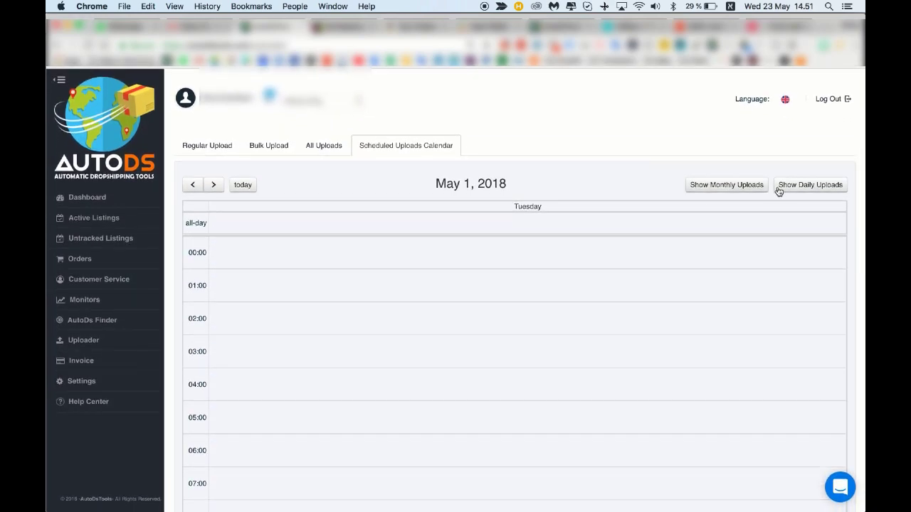
left_click(747, 187)
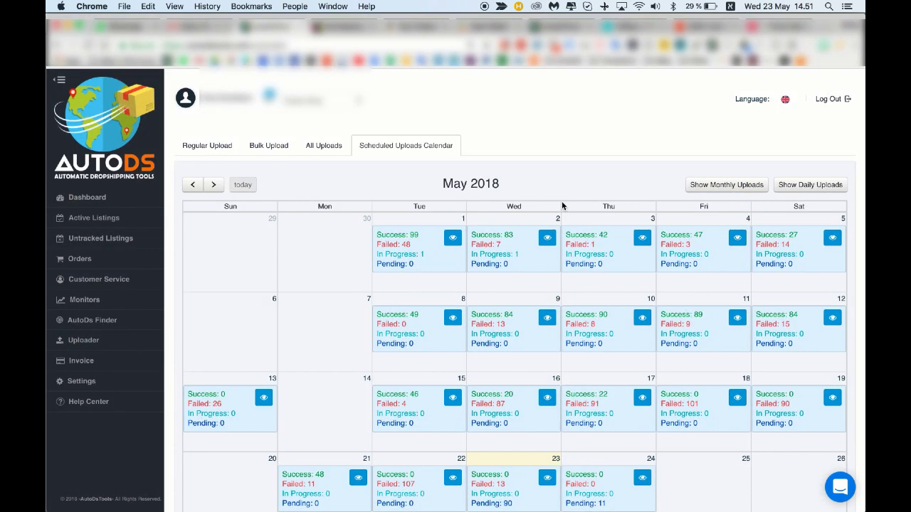
Step: Open May 23's day schedule and reload the calendar so May 24 shows 11 pending
scroll(562, 206, "down", 4)
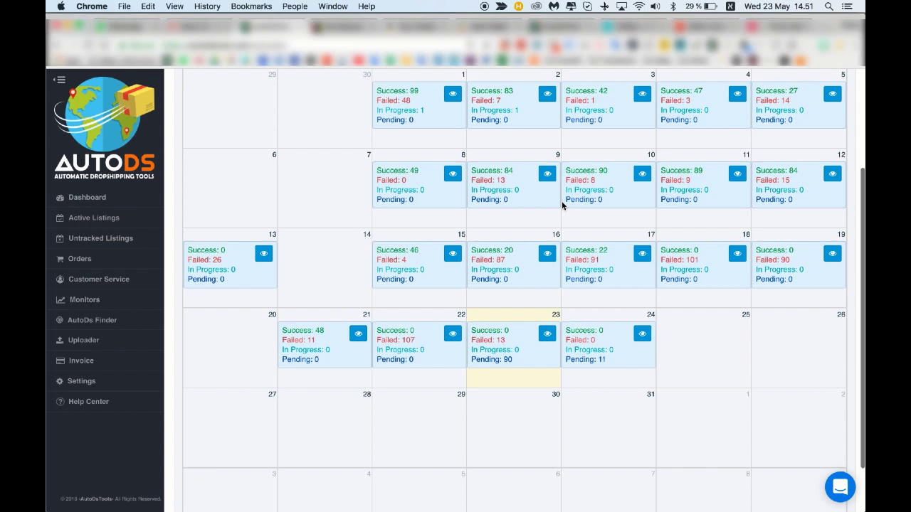
scroll(494, 334, "up", 1)
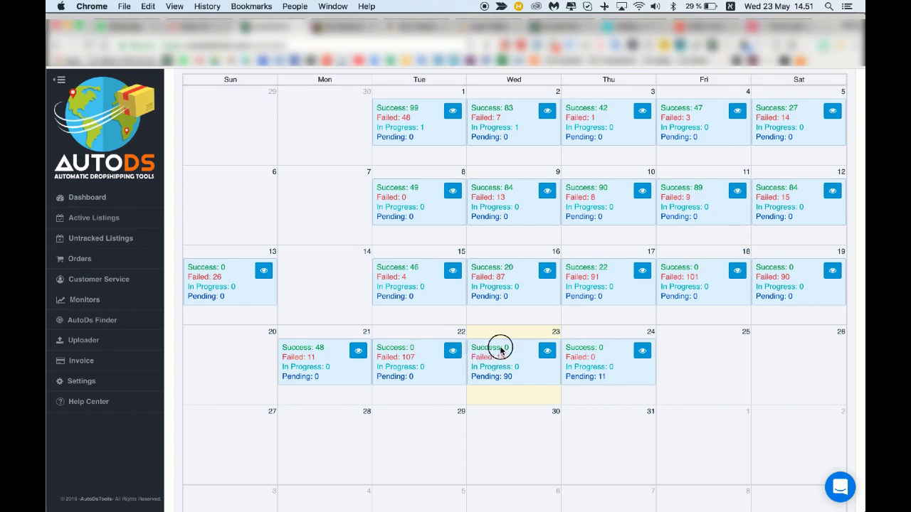
left_click(507, 349)
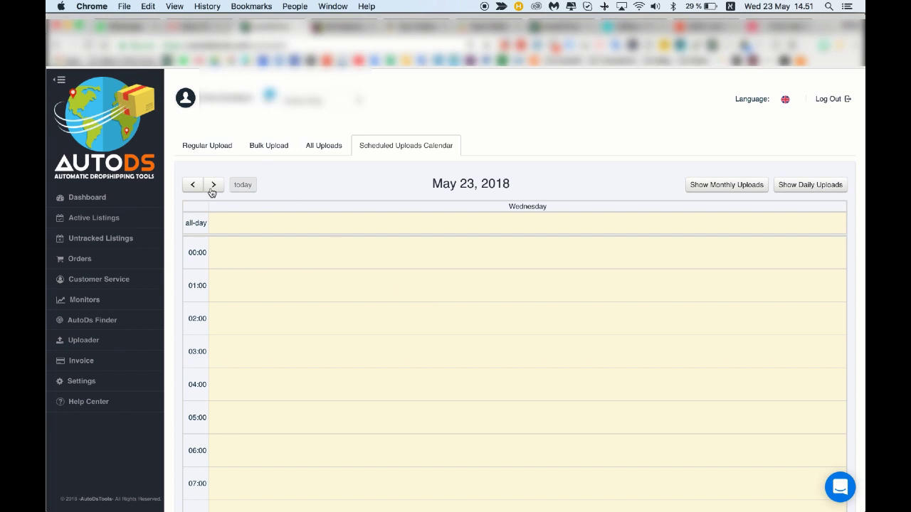
left_click(389, 148)
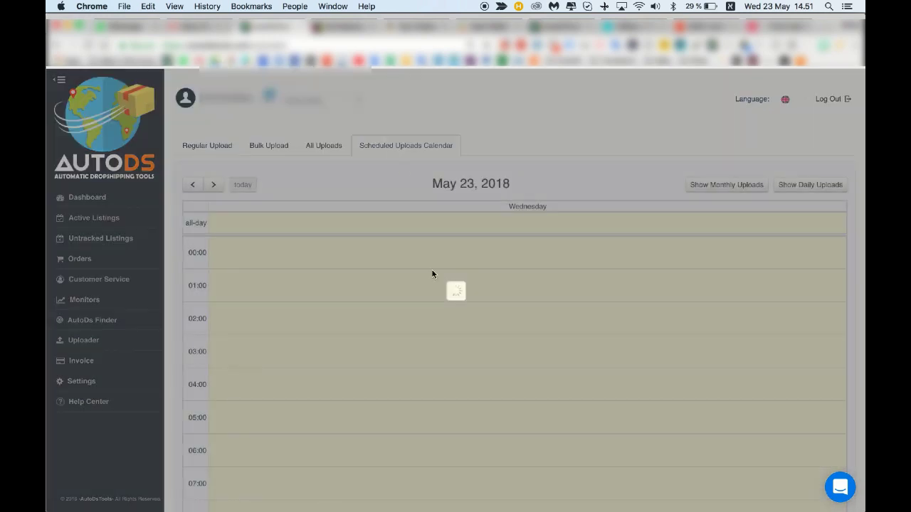
scroll(431, 270, "down", 2)
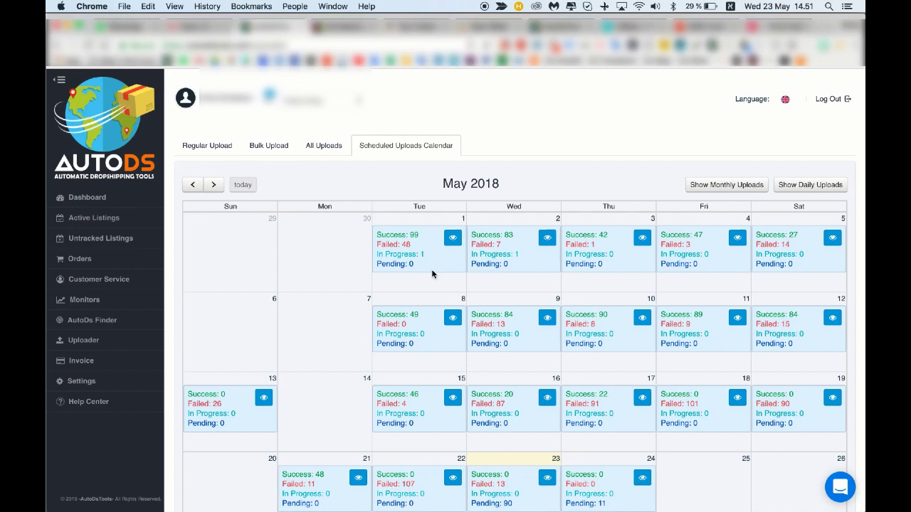
scroll(509, 300, "down", 5)
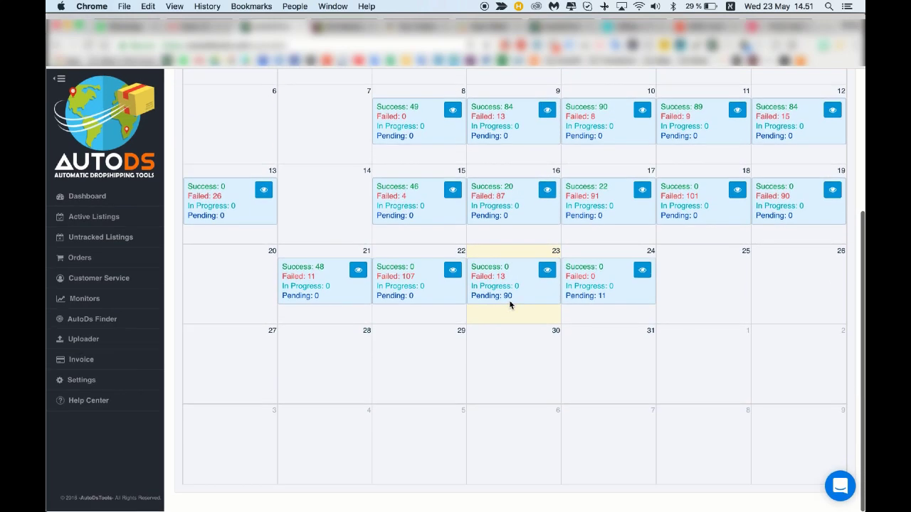
left_click(506, 277)
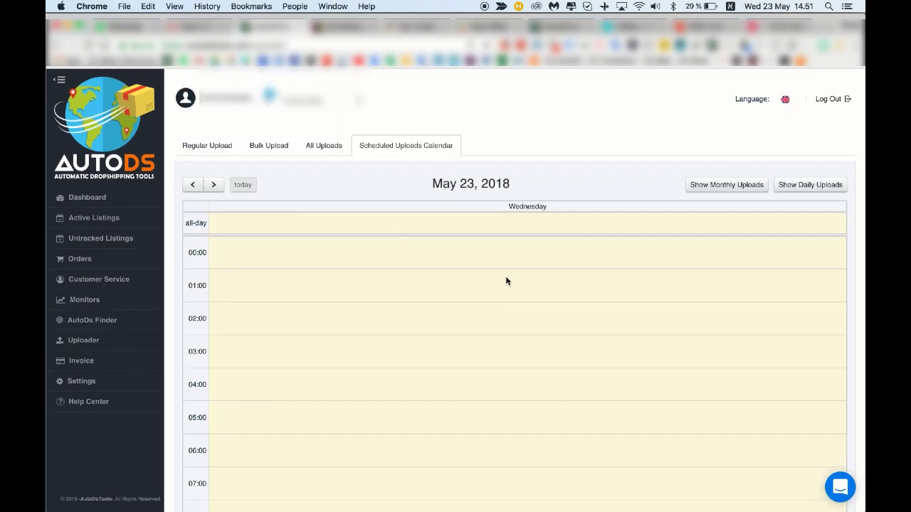
Step: Return from All Uploads to the month calendar and open May 23's scheduled uploads
left_click(322, 144)
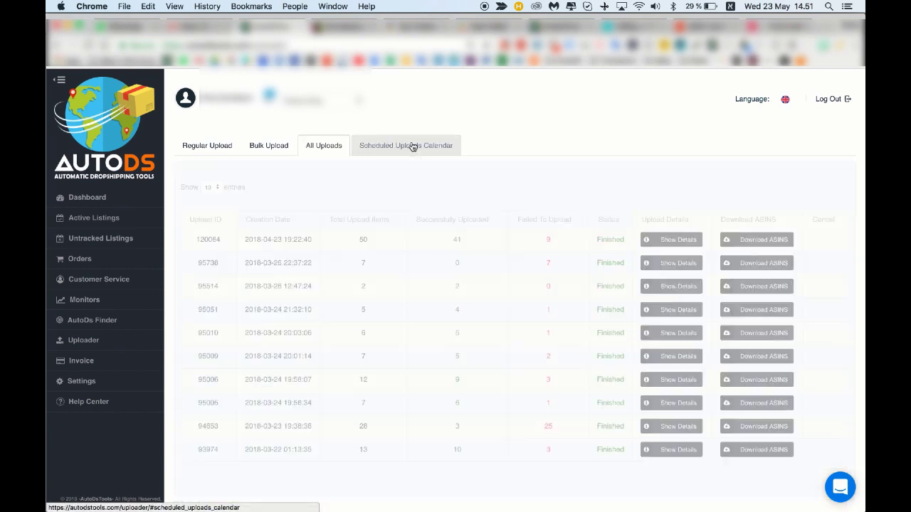
left_click(411, 146)
scroll(526, 296, "down", 10)
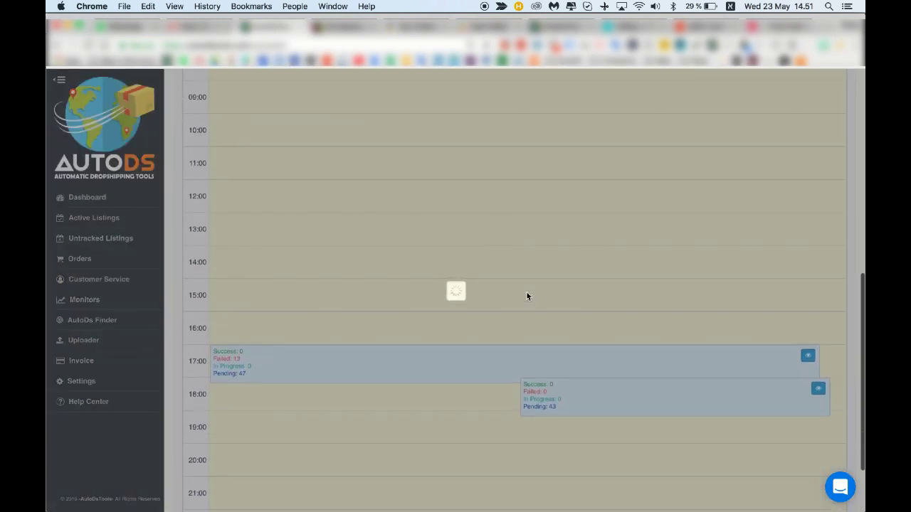
scroll(527, 296, "down", 2)
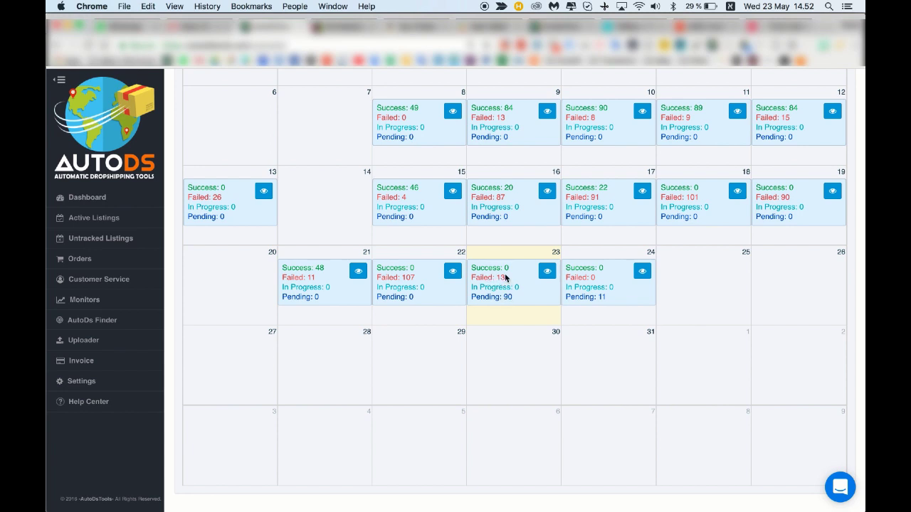
left_click(547, 273)
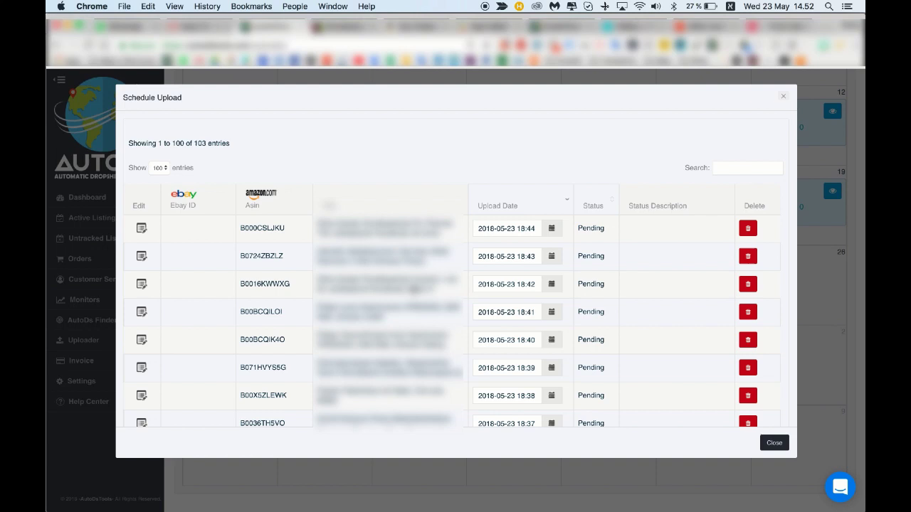
Step: Inspect the first row's ASIN B000CSLJKU, product title and Upload Date picker without changing anything
left_click(241, 227)
left_click_drag(241, 227, 284, 230)
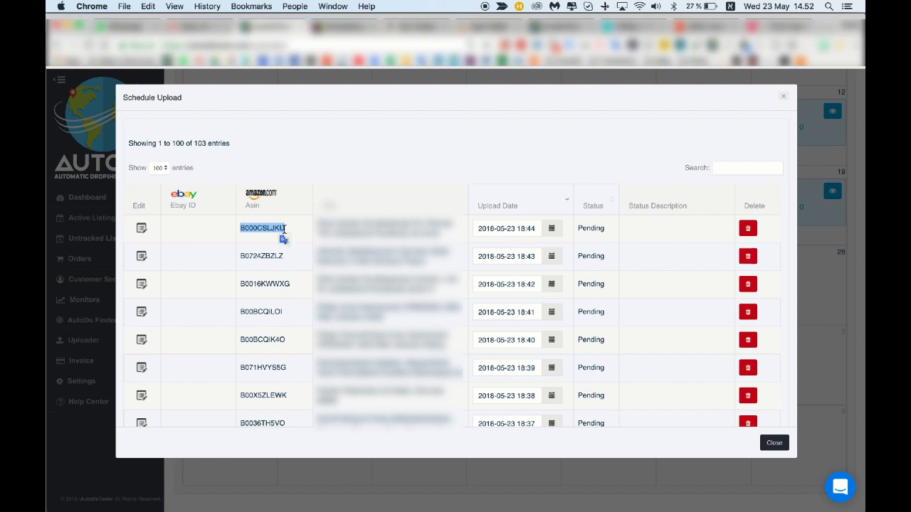
left_click(261, 227)
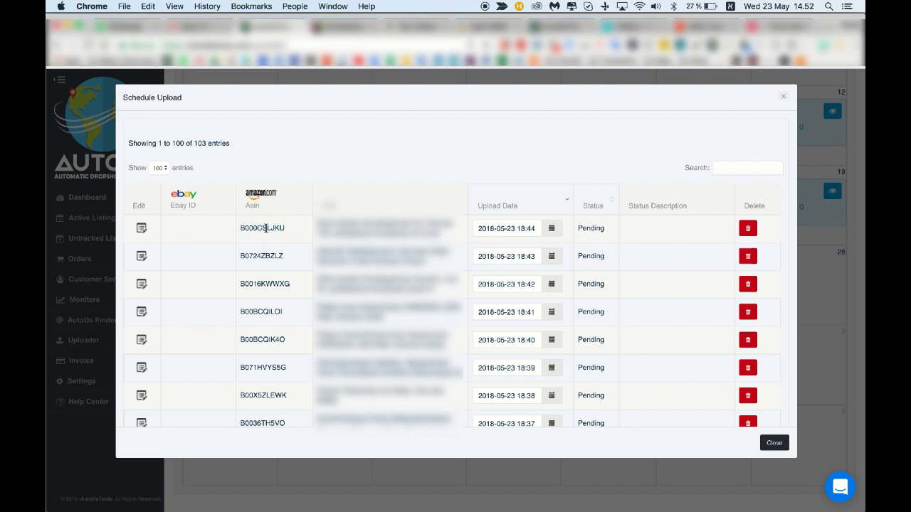
left_click_drag(320, 223, 438, 224)
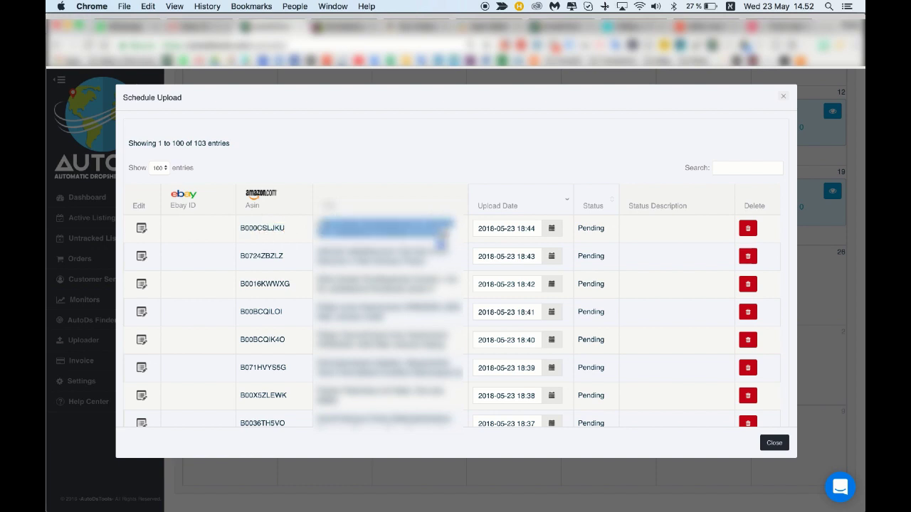
left_click(517, 227)
left_click(591, 226)
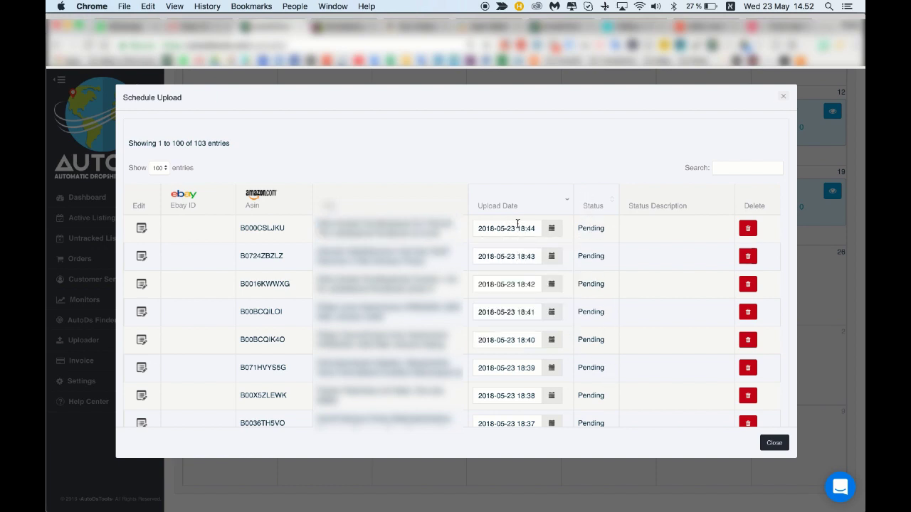
scroll(560, 237, "down", 5)
scroll(560, 238, "up", 5)
Step: Open the first pending upload on May 23 for editing
right_click(141, 232)
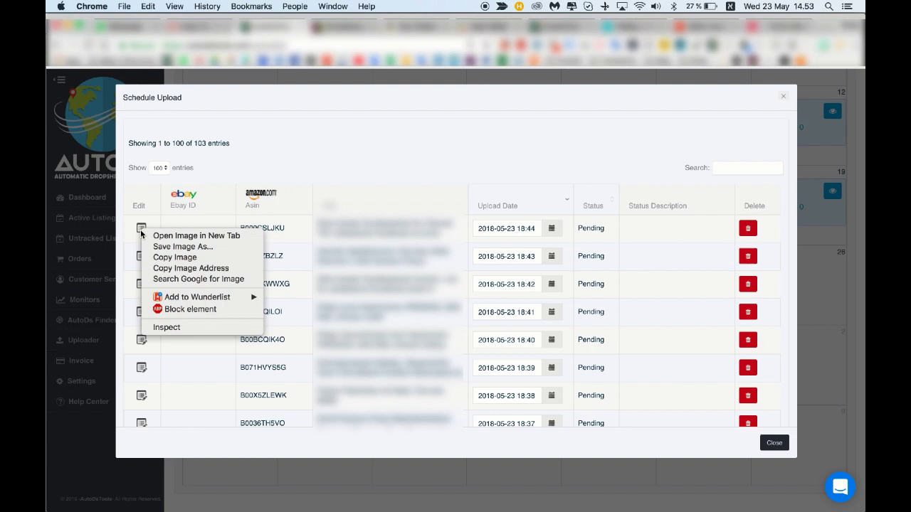
left_click(149, 212)
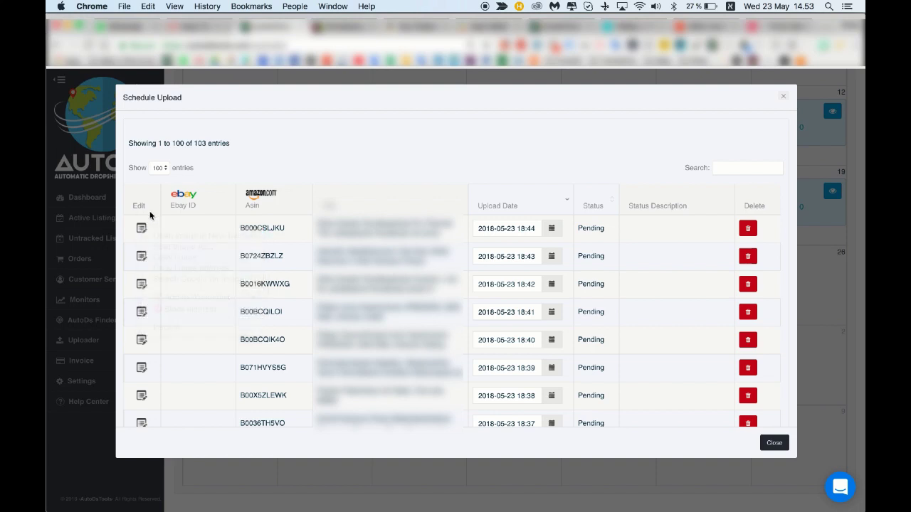
left_click(141, 229)
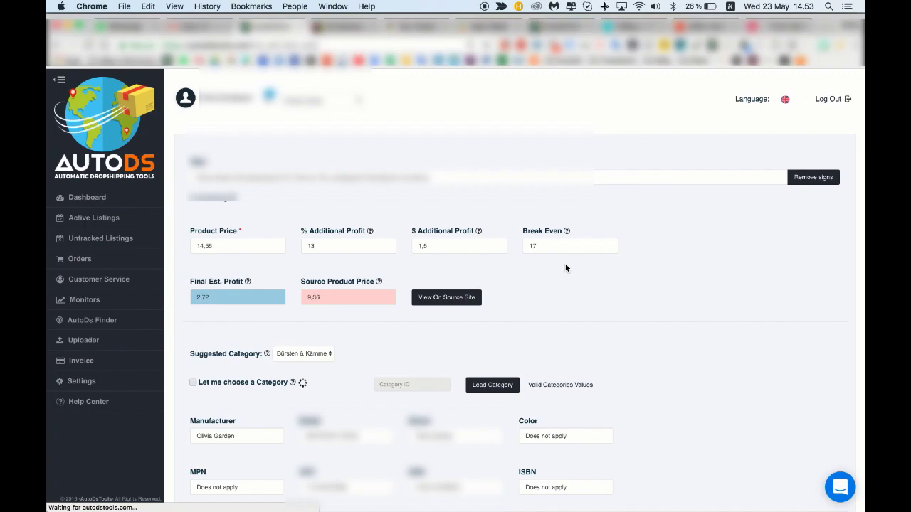
Step: Scroll through the edit page's price fields, item specifics, three product photos and description
scroll(566, 267, "down", 10)
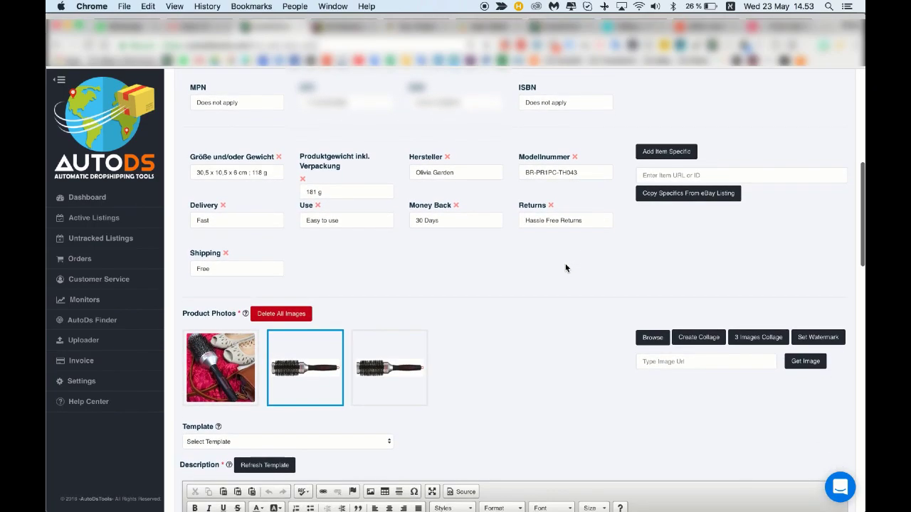
scroll(566, 267, "up", 6)
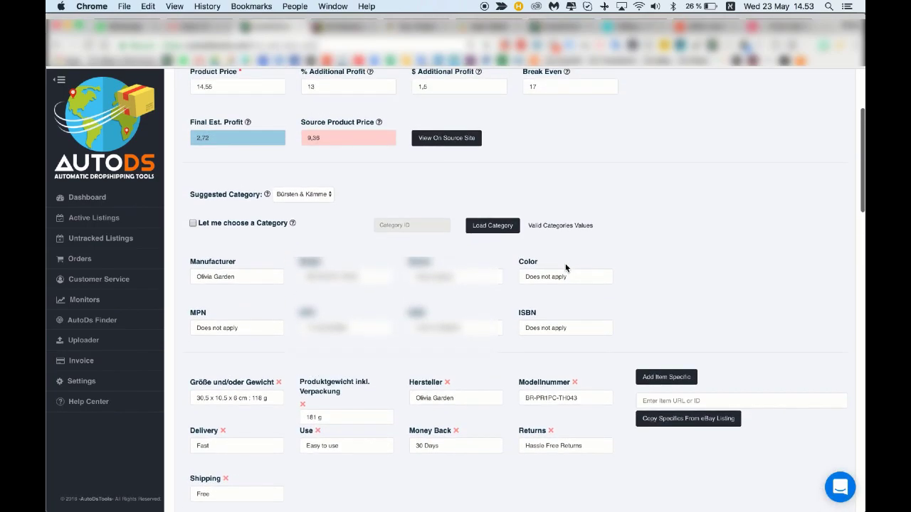
scroll(566, 267, "down", 11)
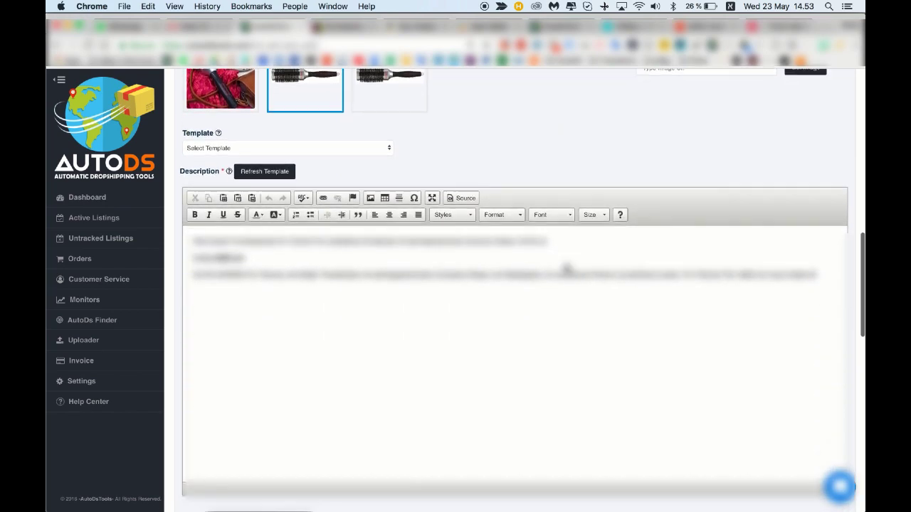
scroll(565, 268, "down", 19)
scroll(566, 268, "up", 16)
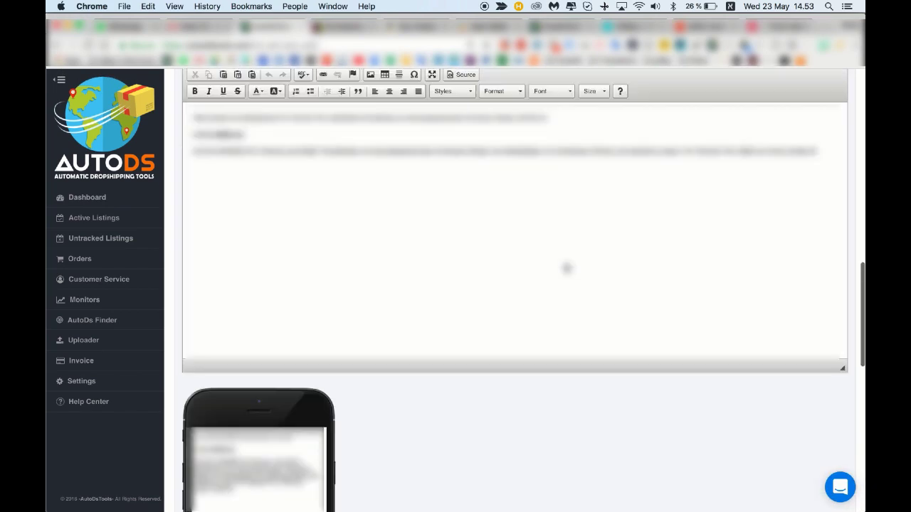
scroll(567, 268, "up", 12)
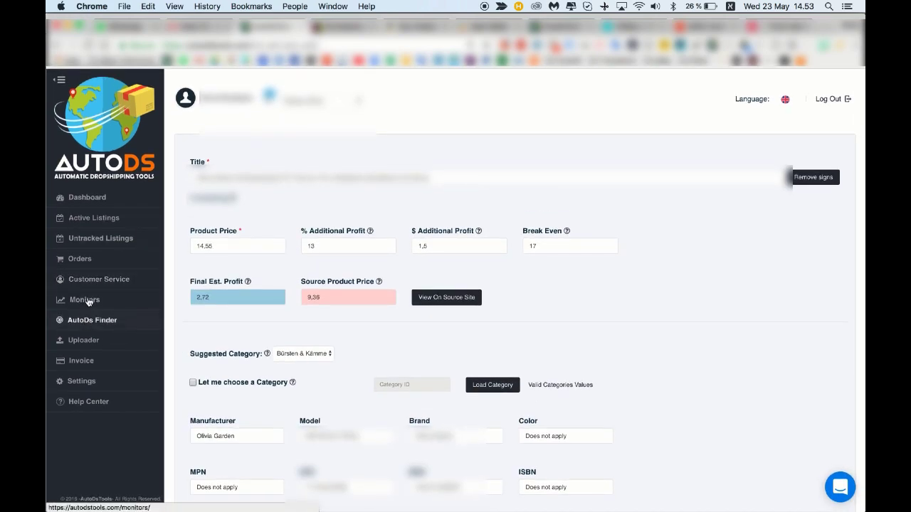
Step: Go through Monitors and Uploader to the Scheduled Uploads Calendar's May 2018 month view
left_click(87, 301)
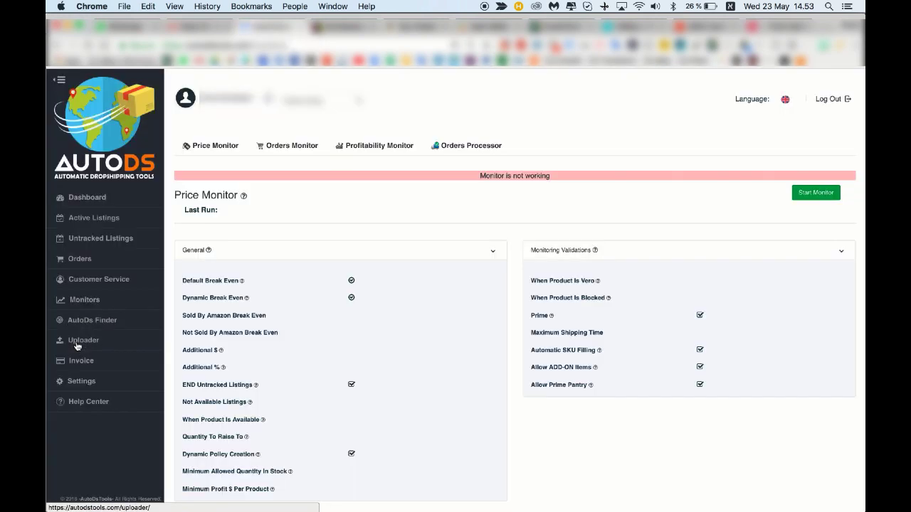
left_click(78, 343)
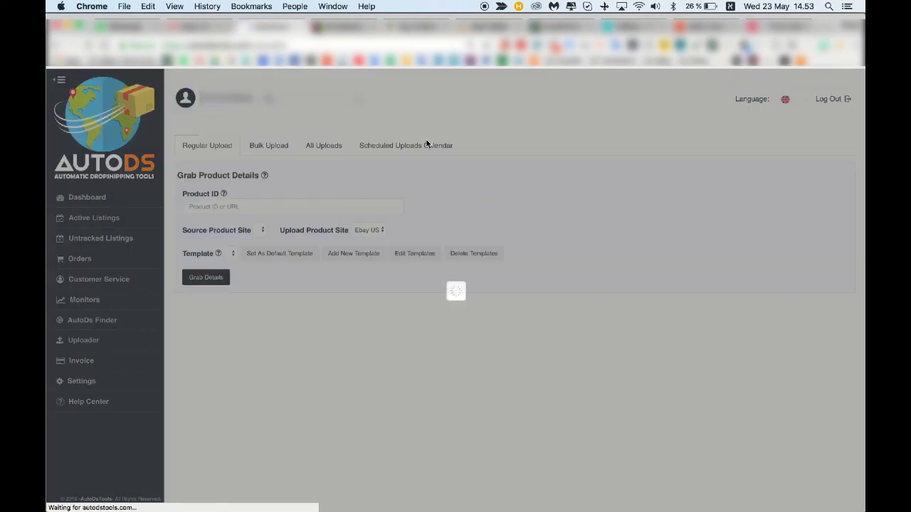
left_click(425, 147)
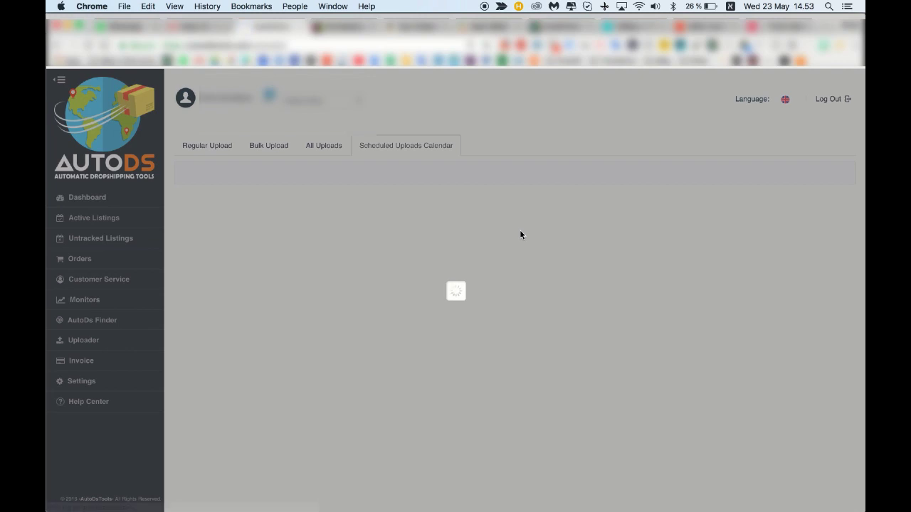
scroll(654, 283, "down", 4)
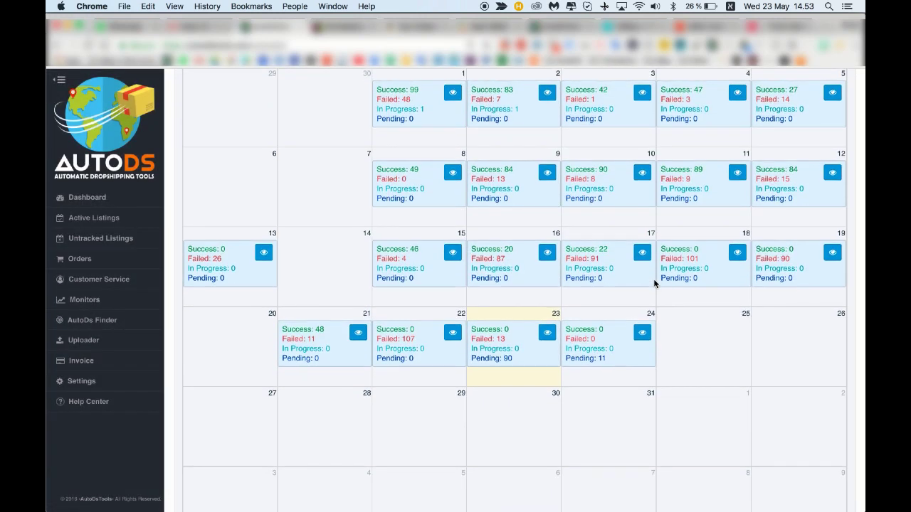
Step: Open the Schedule Upload list showing May 23's 103 pending uploads
left_click(548, 333)
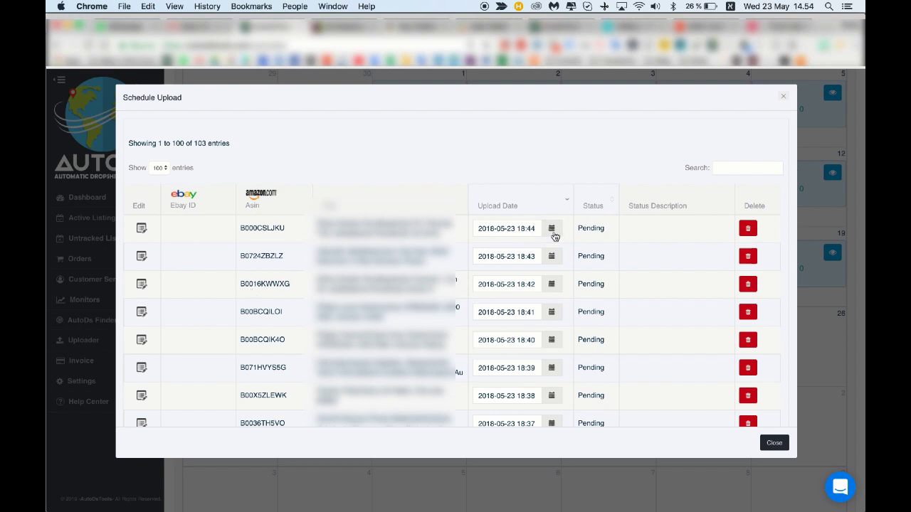
left_click(510, 228)
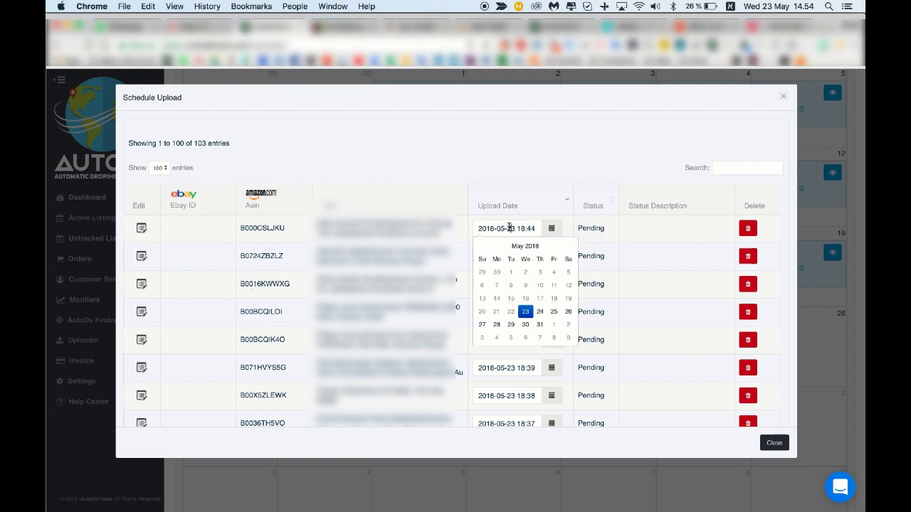
left_click(541, 314)
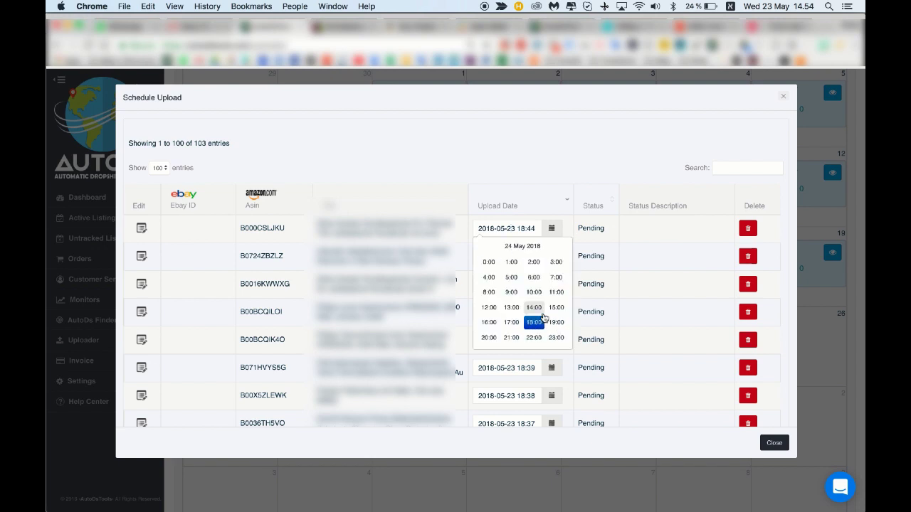
left_click(510, 324)
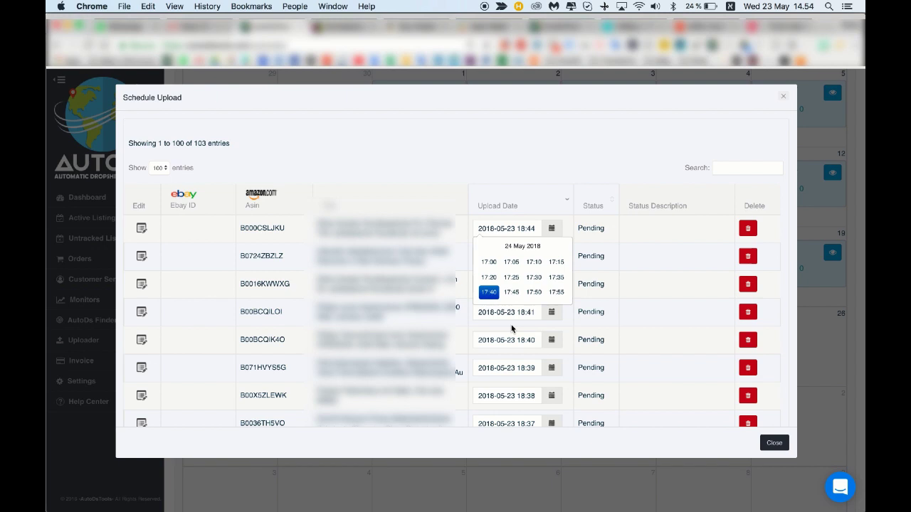
left_click(513, 292)
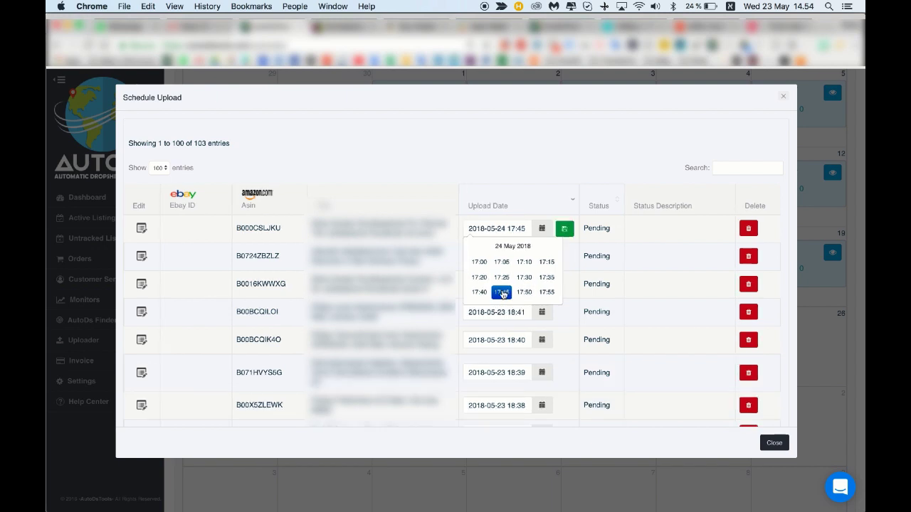
left_click(524, 299)
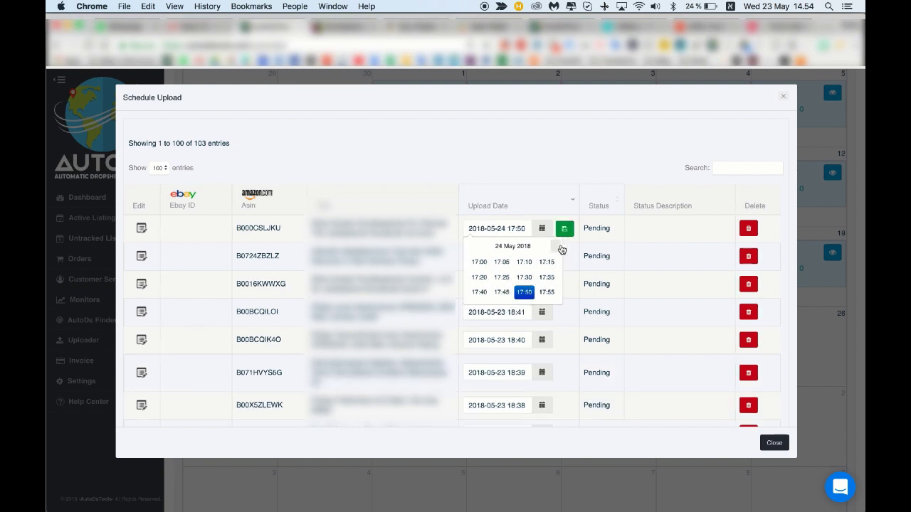
left_click(566, 231)
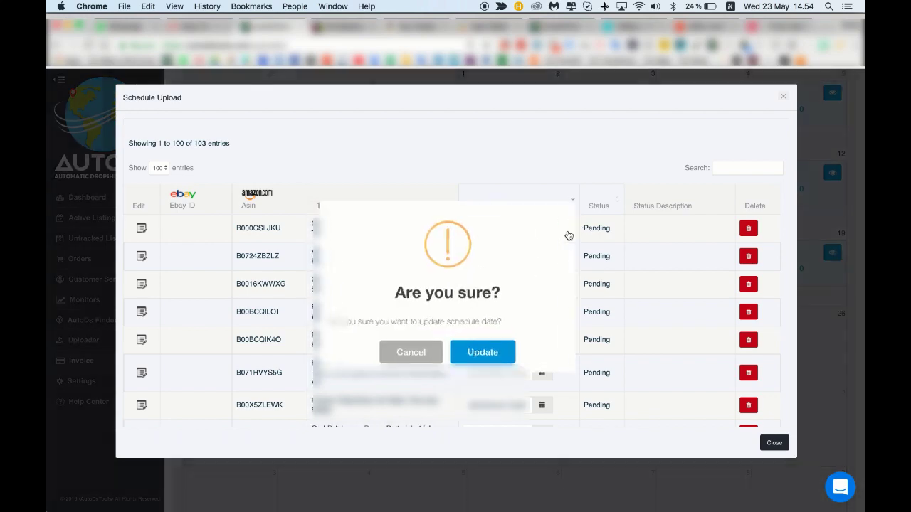
left_click(486, 355)
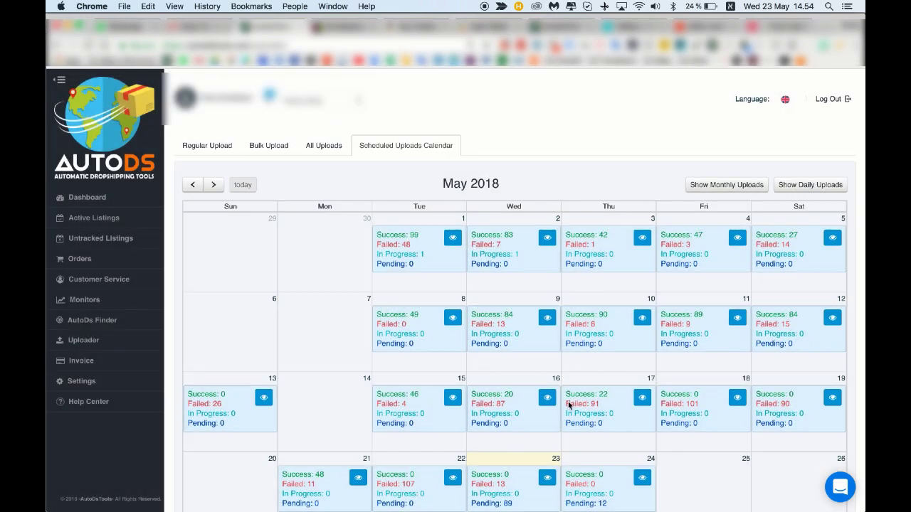
scroll(595, 391, "down", 4)
left_click(604, 381)
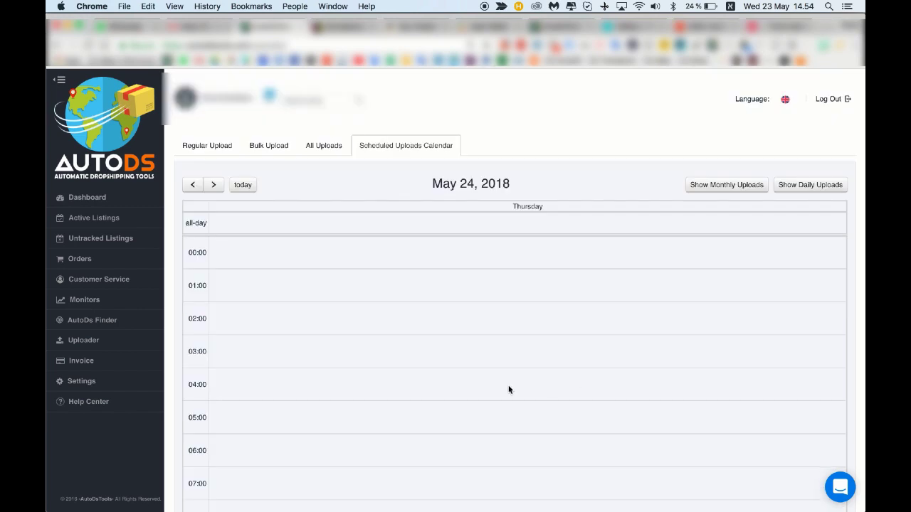
left_click(323, 146)
left_click(402, 147)
scroll(594, 419, "down", 5)
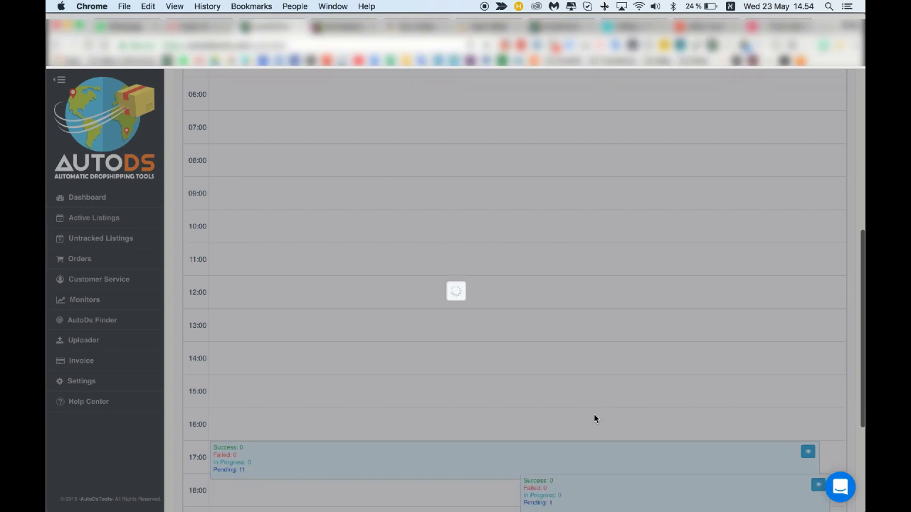
scroll(595, 419, "down", 4)
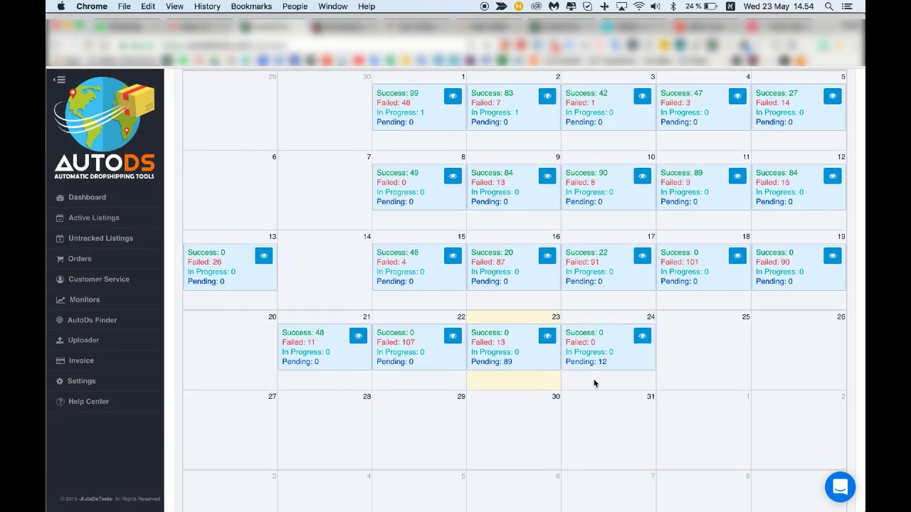
scroll(594, 384, "down", 2)
scroll(593, 384, "up", 2)
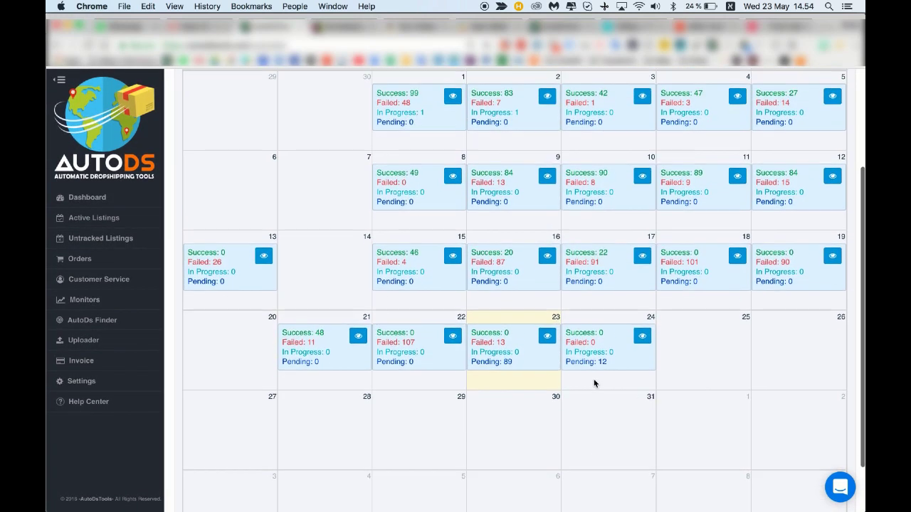
scroll(593, 383, "up", 3)
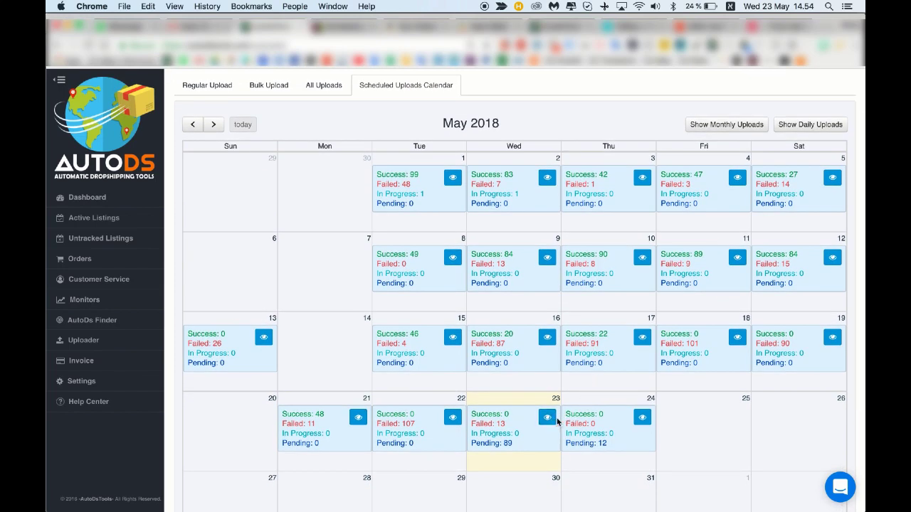
scroll(555, 422, "up", 2)
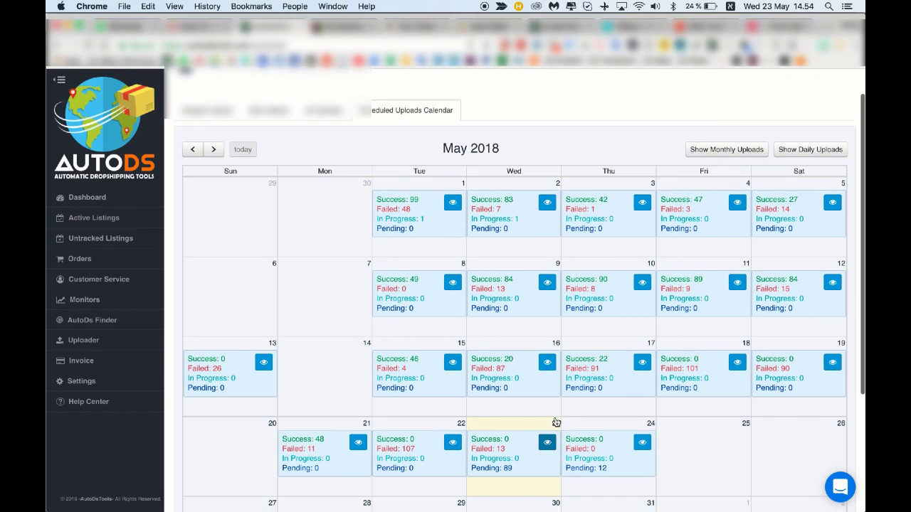
scroll(707, 404, "down", 2)
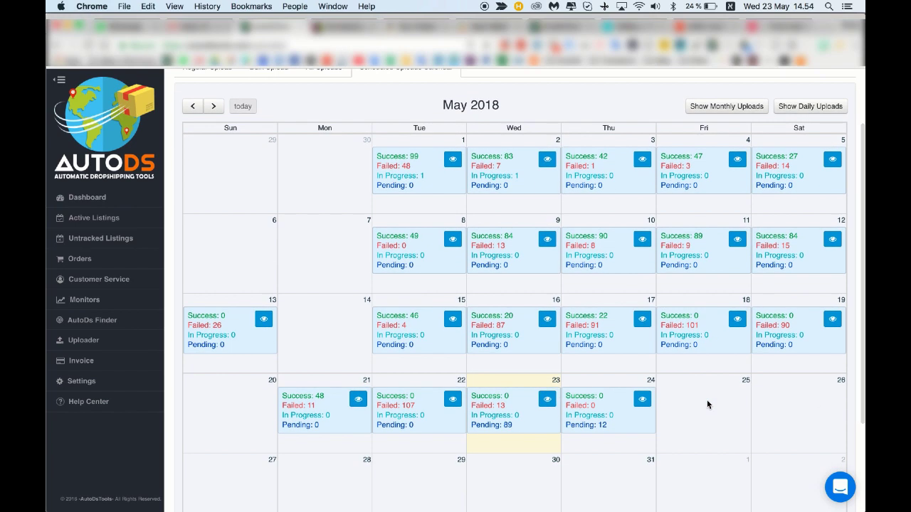
scroll(707, 404, "up", 1)
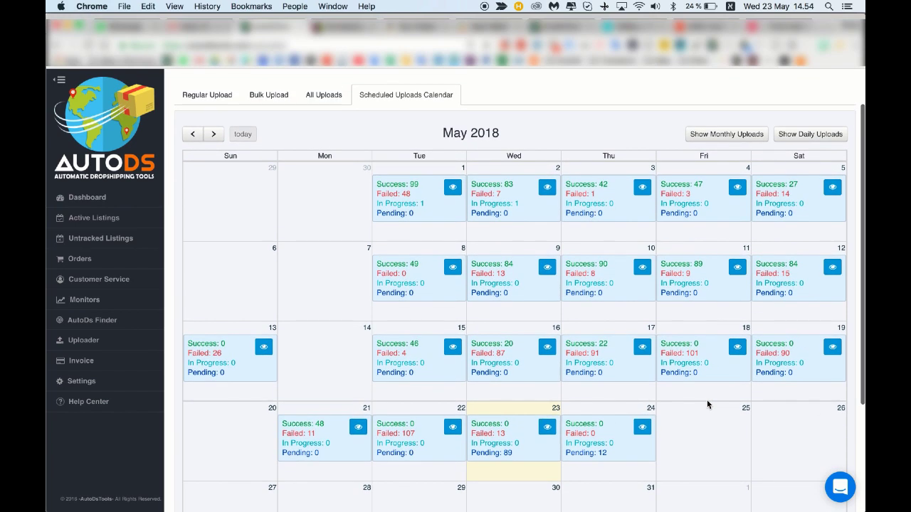
scroll(707, 405, "down", 2)
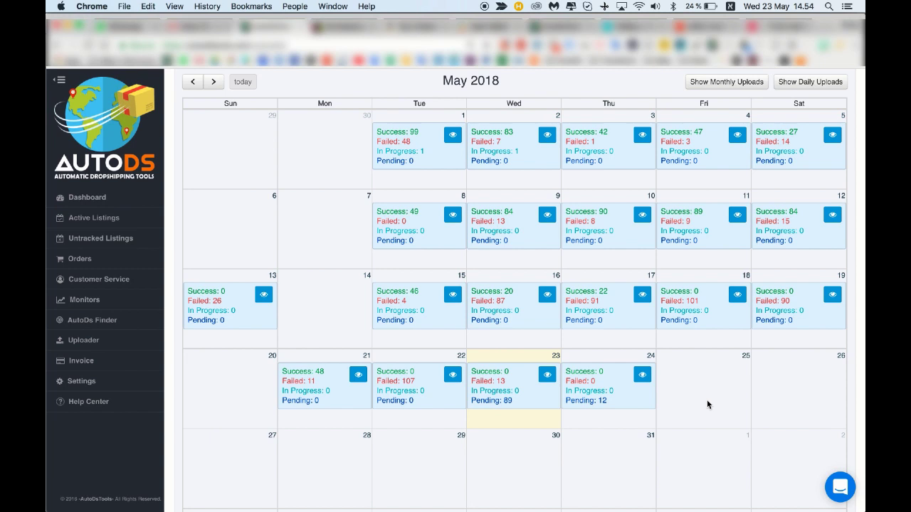
scroll(706, 404, "up", 1)
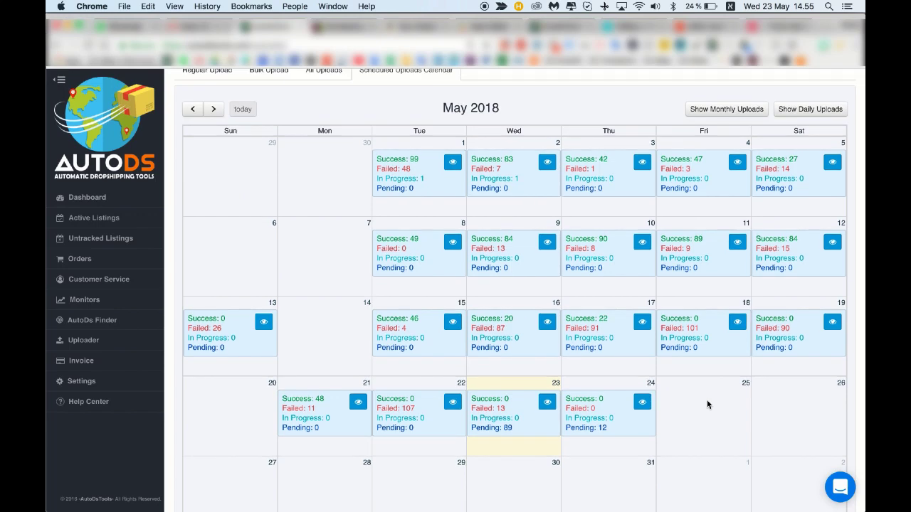
scroll(706, 404, "up", 2)
scroll(707, 404, "down", 2)
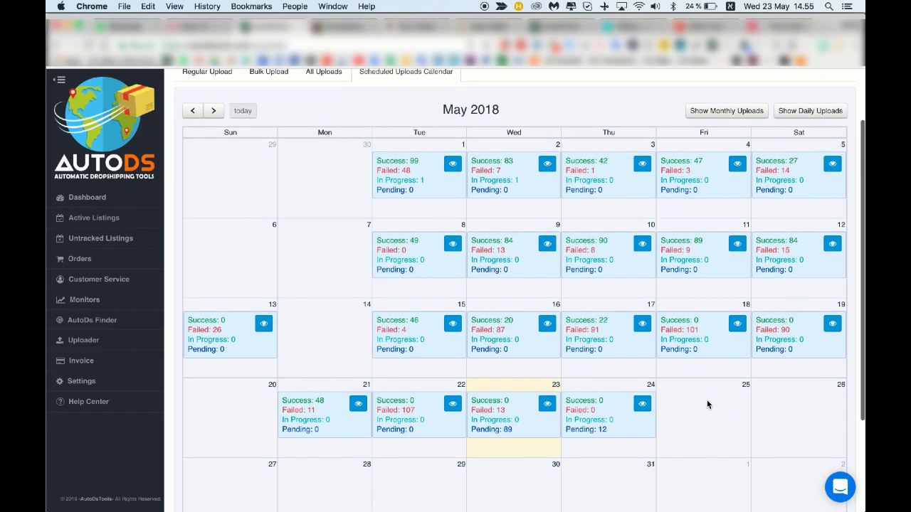
scroll(707, 404, "up", 2)
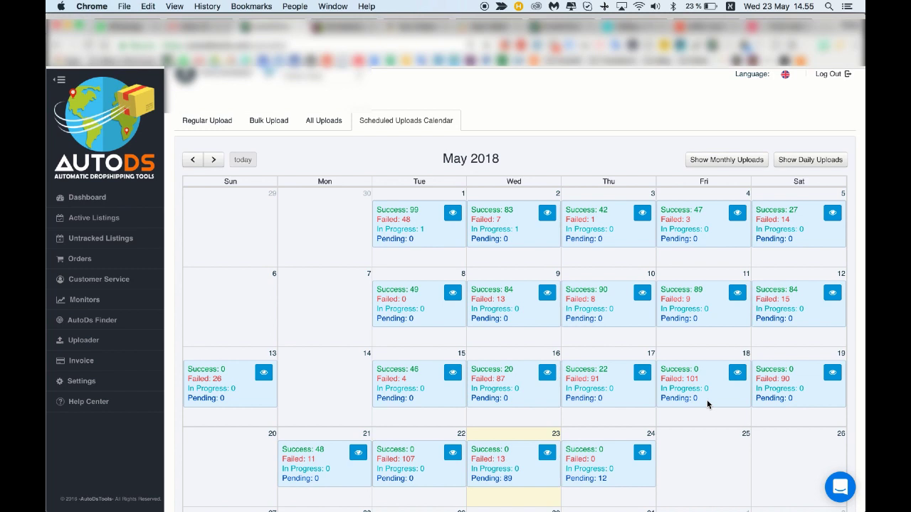
scroll(754, 365, "down", 3)
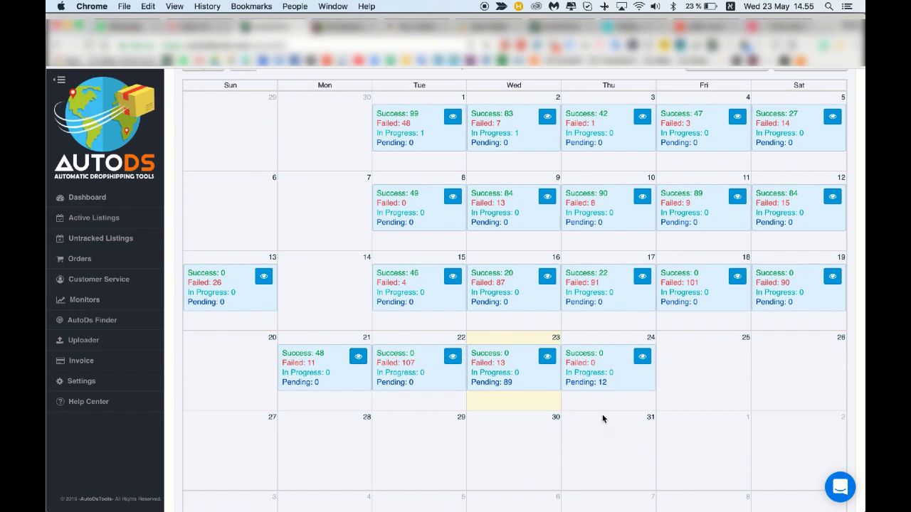
scroll(602, 419, "up", 2)
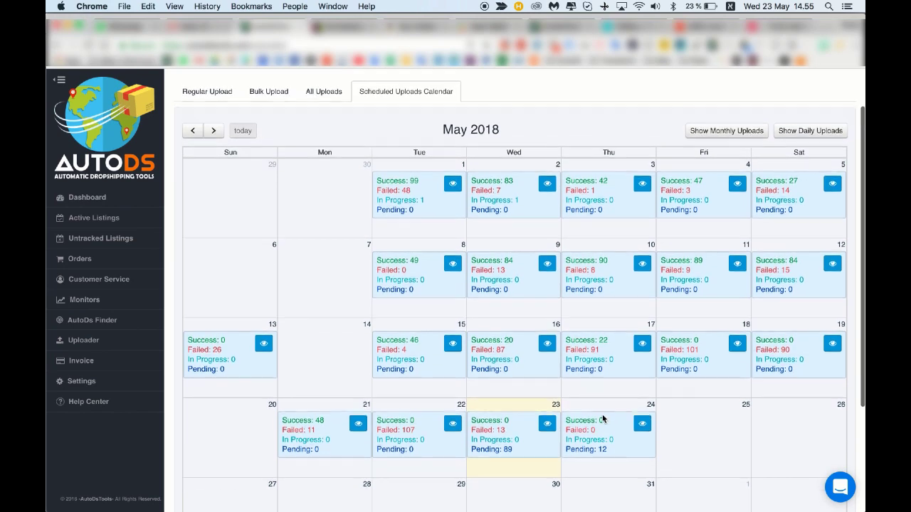
scroll(583, 332, "down", 4)
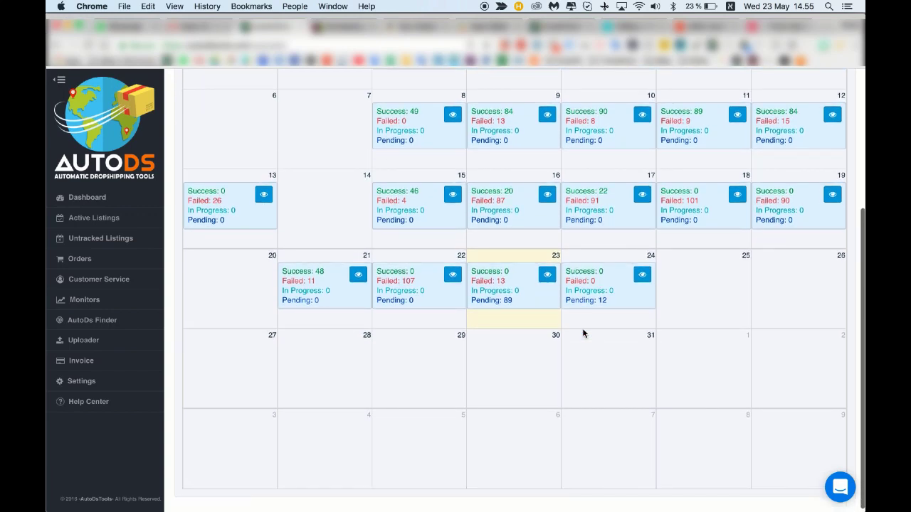
scroll(584, 331, "up", 6)
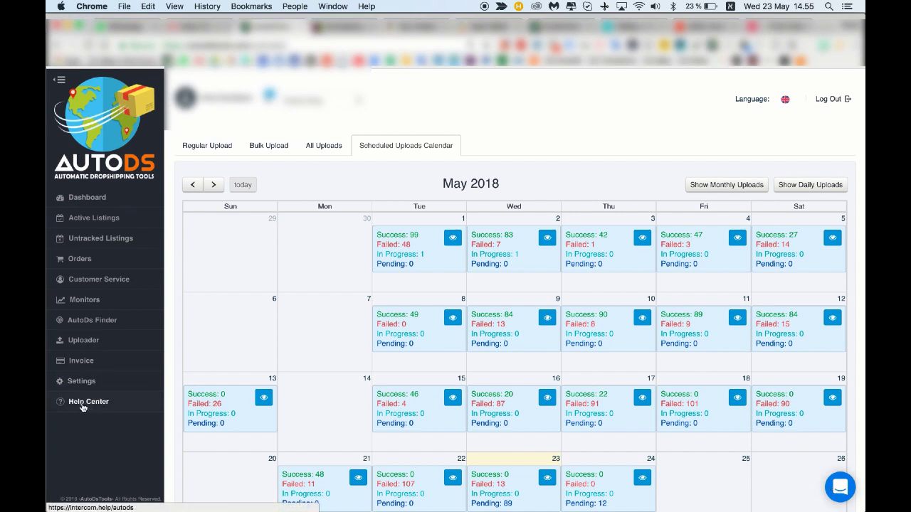
scroll(435, 268, "down", 5)
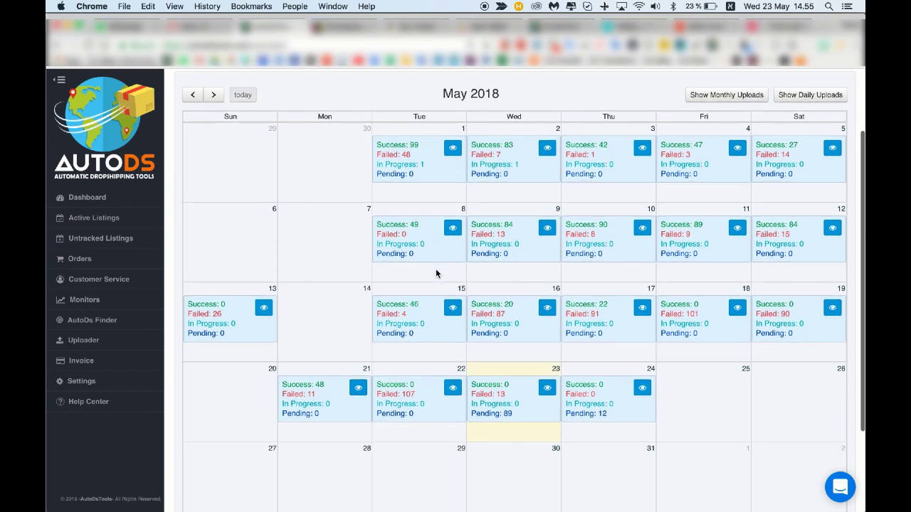